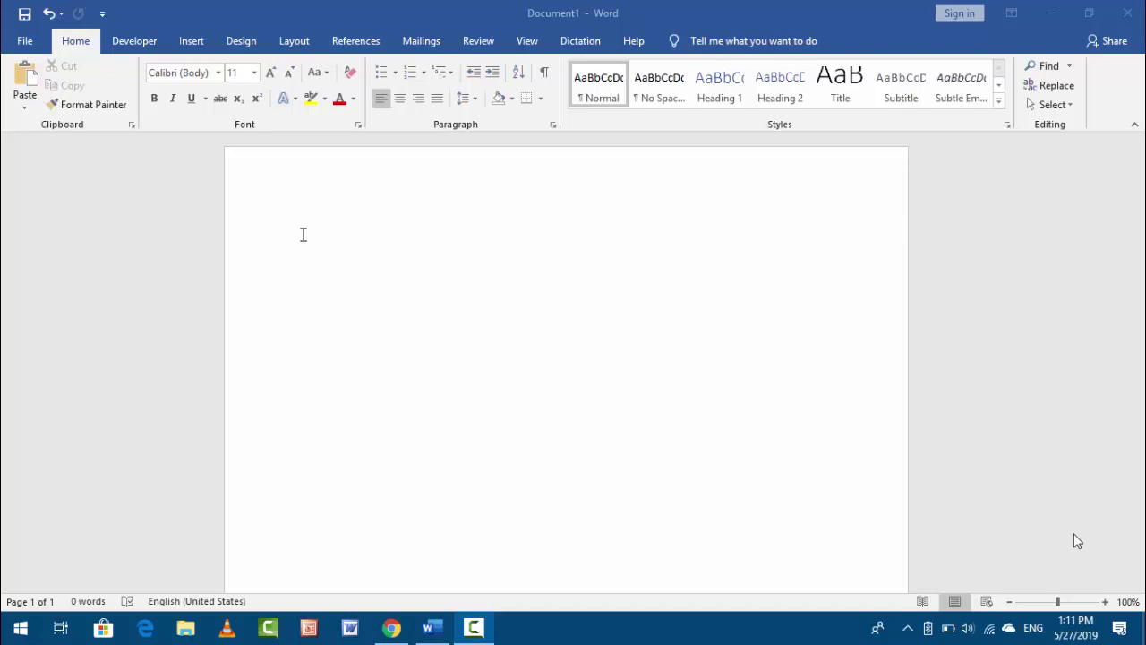
# Select the Developer tab among the Main Tabs in Word's ribbon customization options and apply the options
pyautogui.click(21, 41)
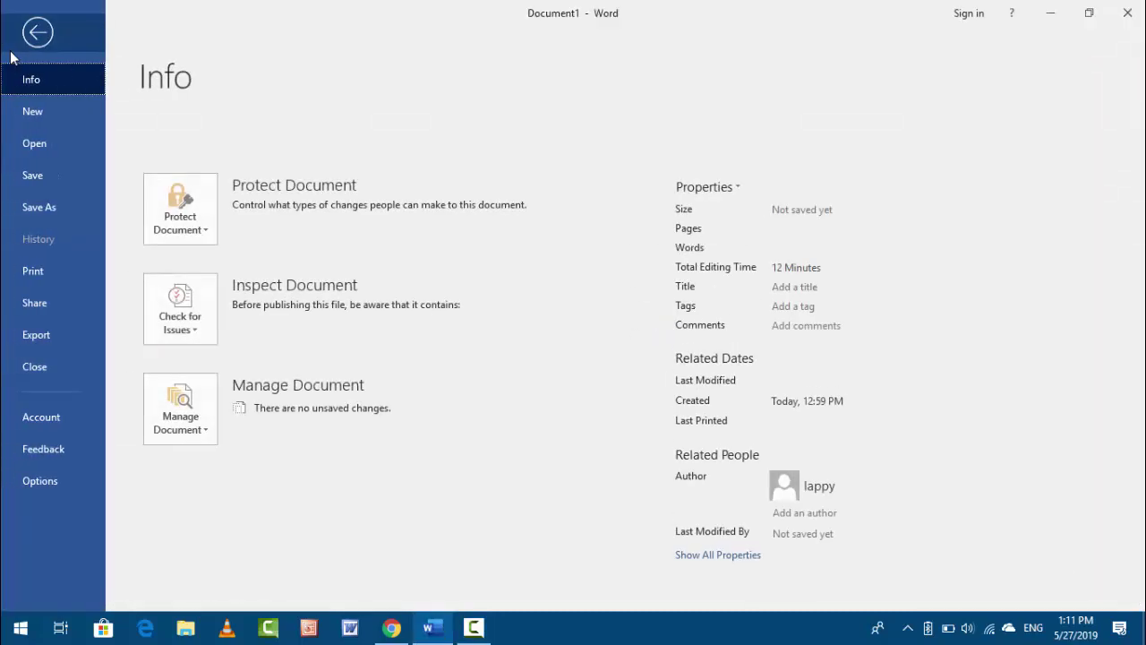
pyautogui.click(40, 481)
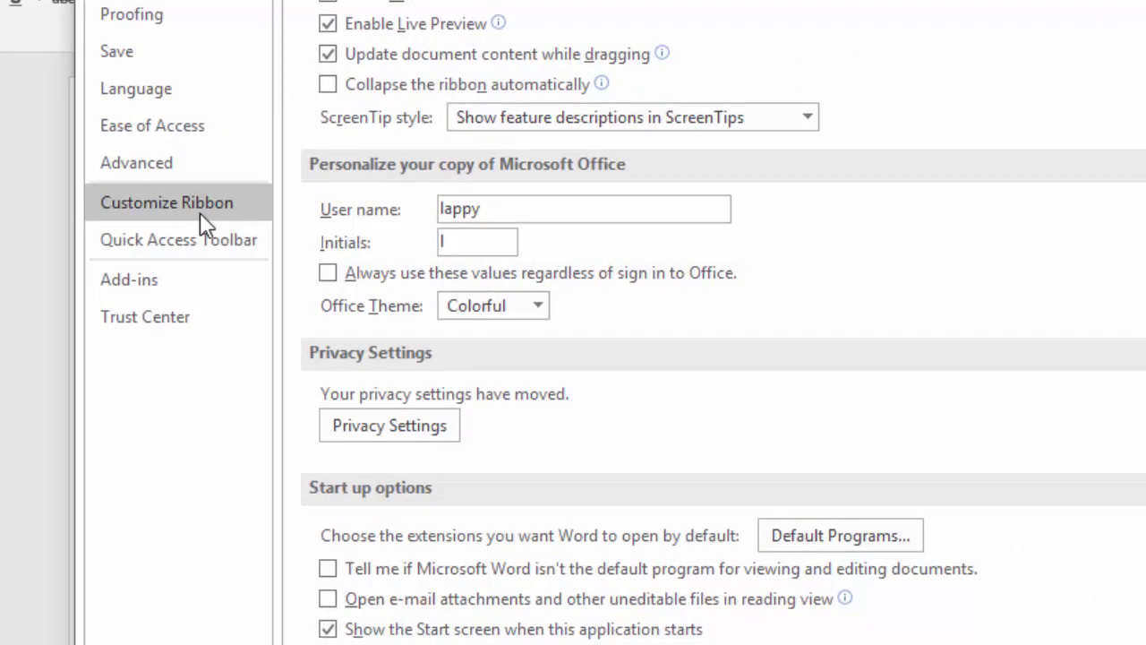
pyautogui.click(201, 216)
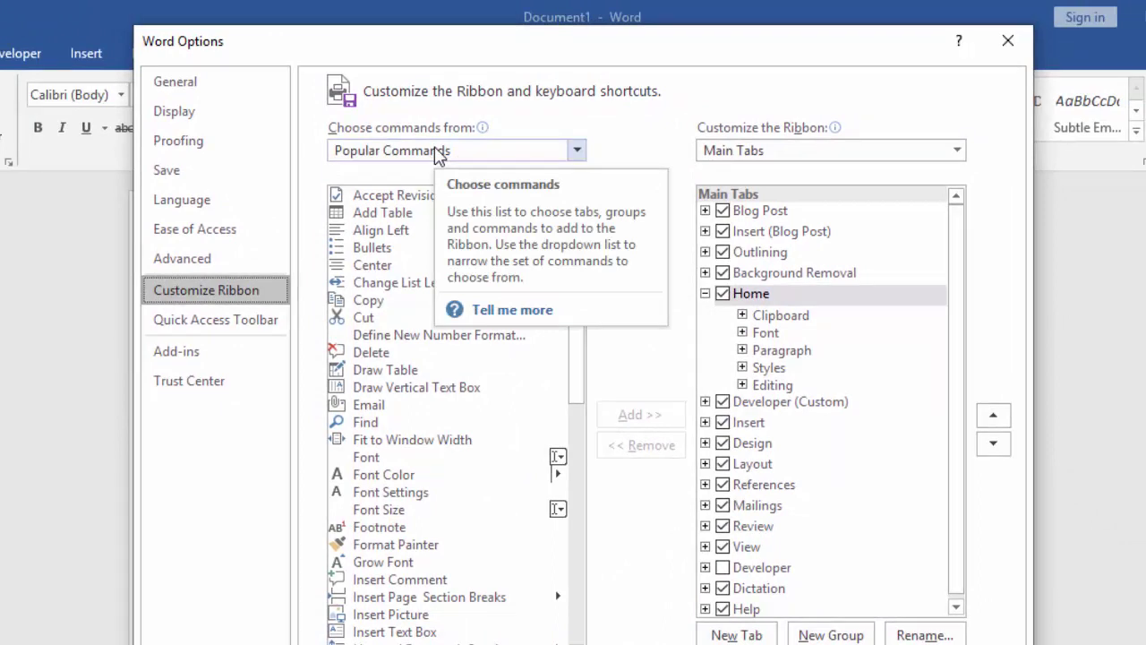
pyautogui.click(439, 152)
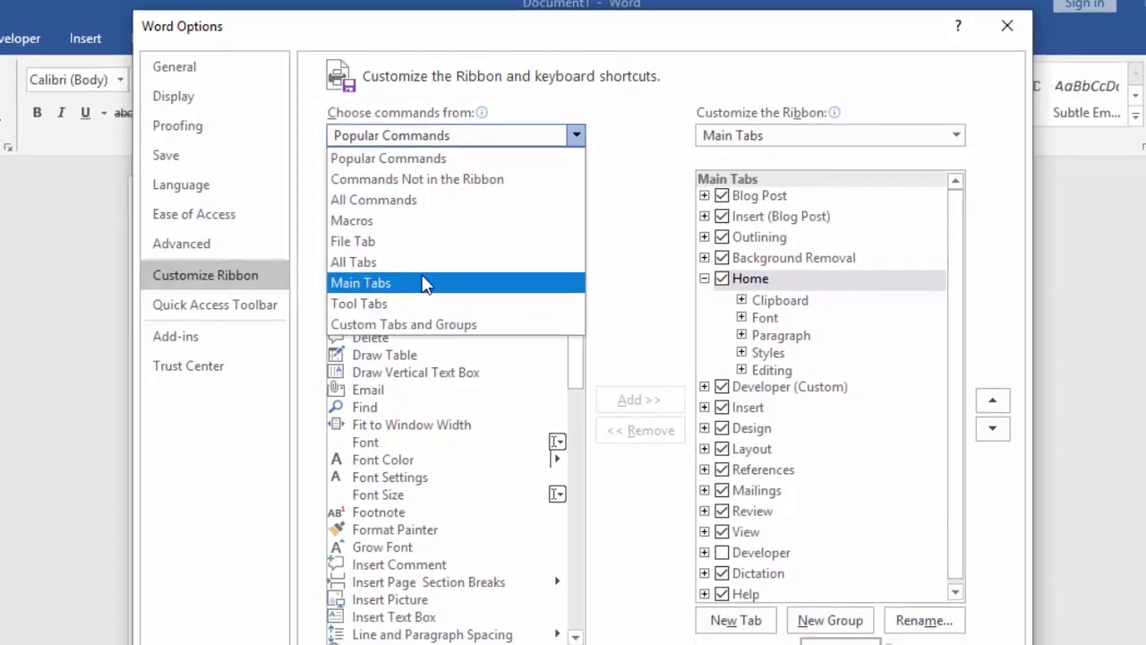
pyautogui.click(425, 298)
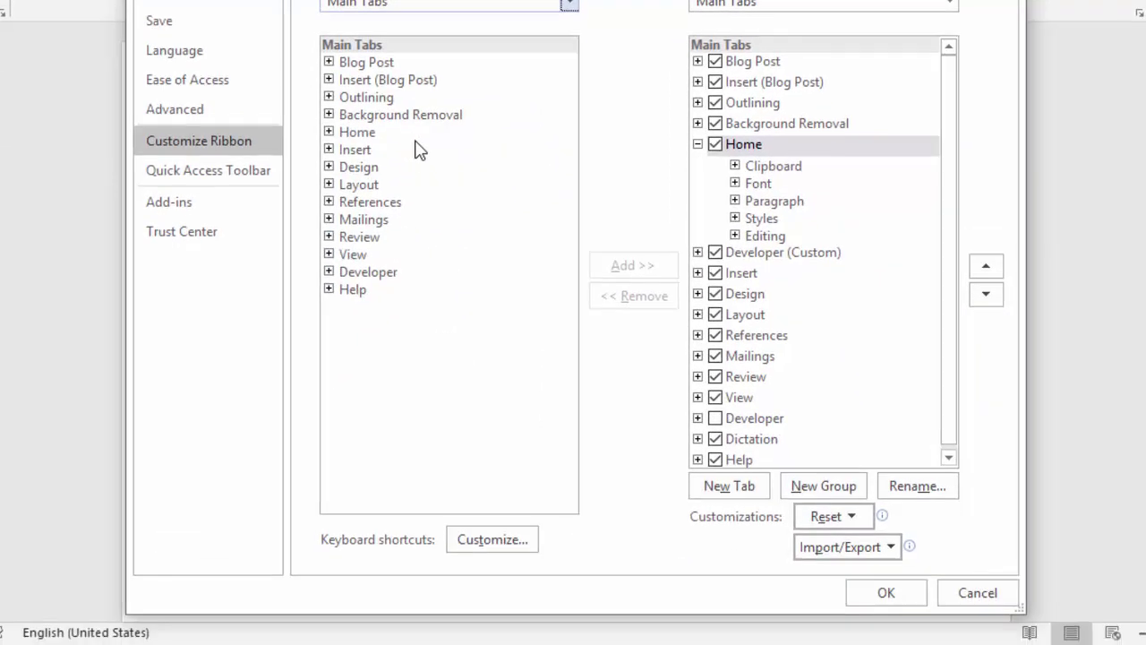
pyautogui.click(391, 273)
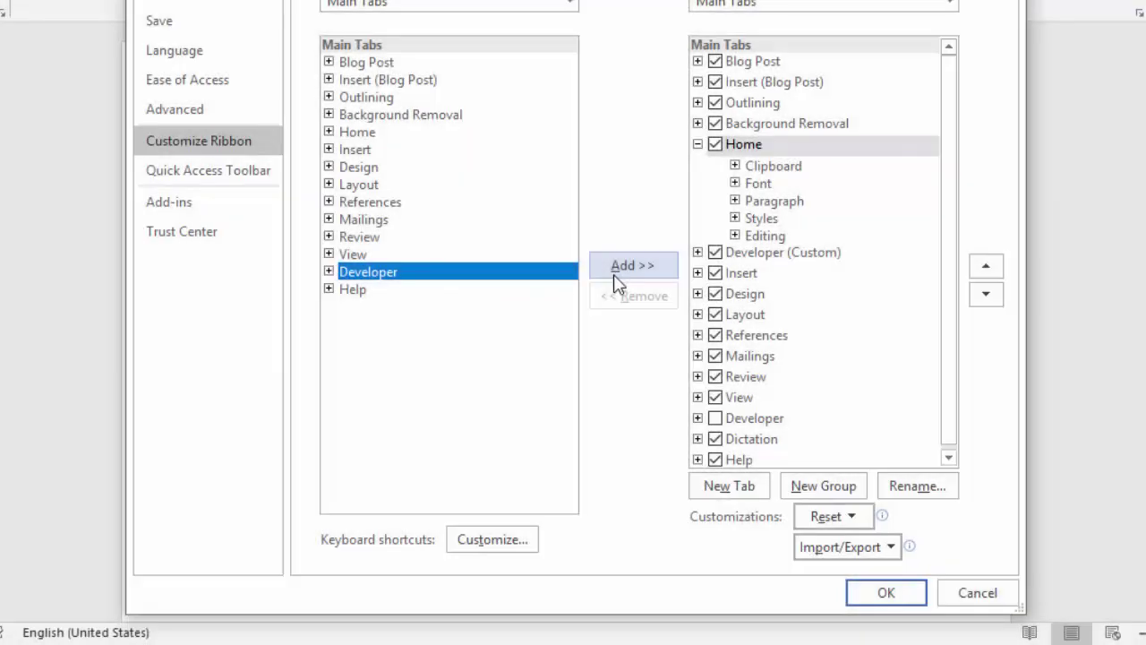
pyautogui.click(866, 599)
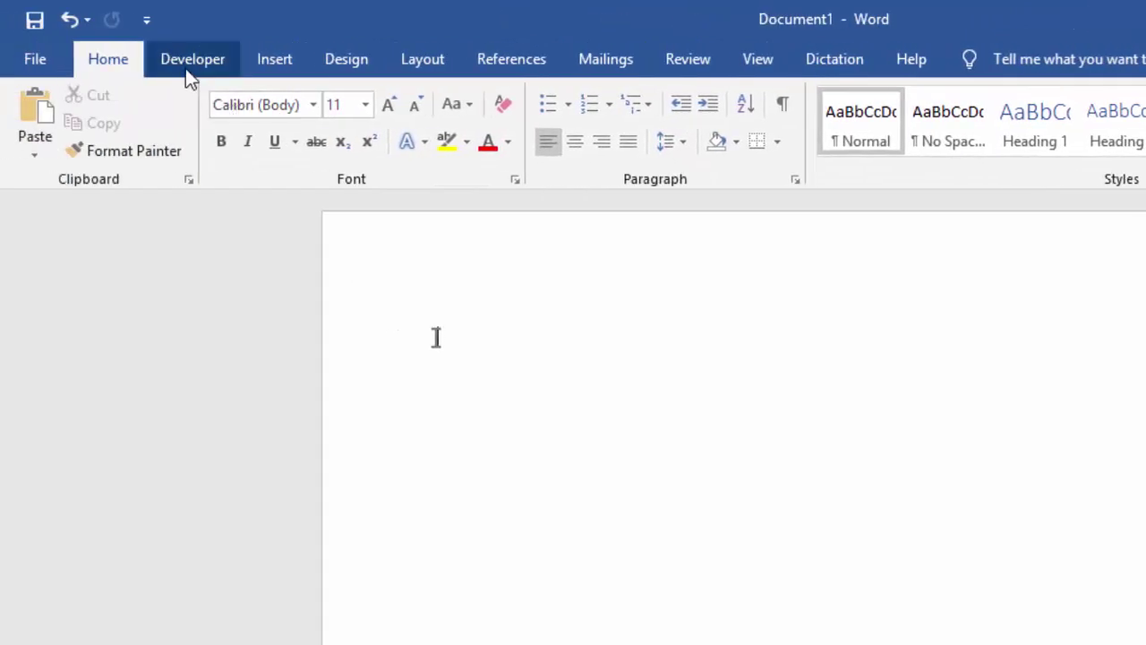
# Turn on Design Mode for the document's form controls and view the available legacy form and ActiveX controls
pyautogui.click(185, 68)
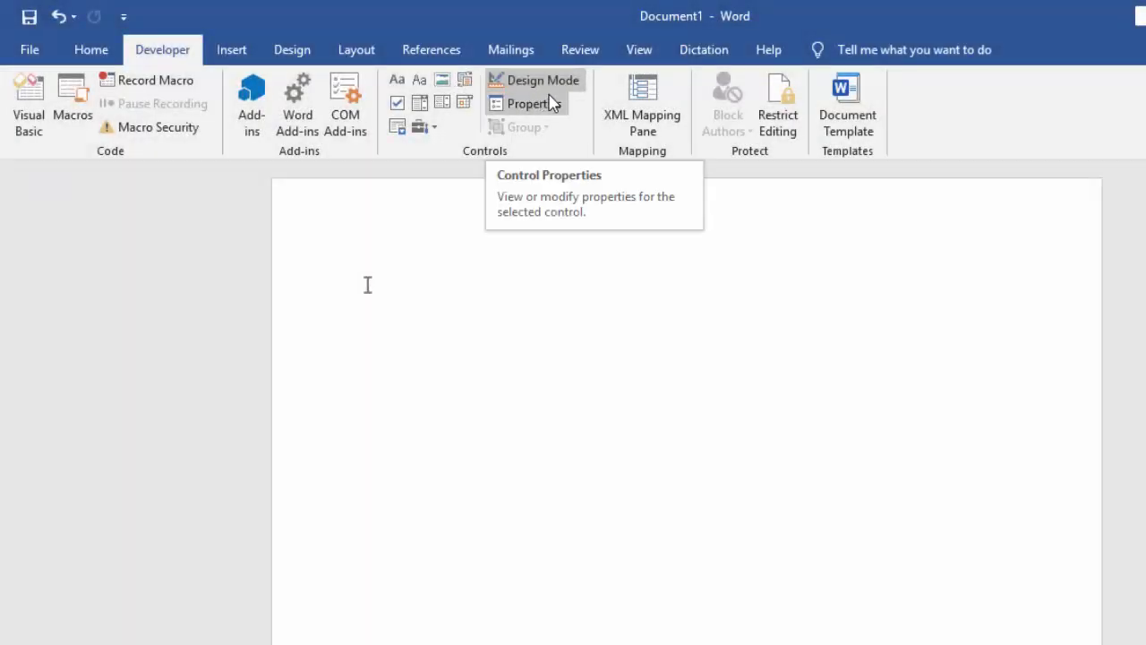
pyautogui.click(564, 85)
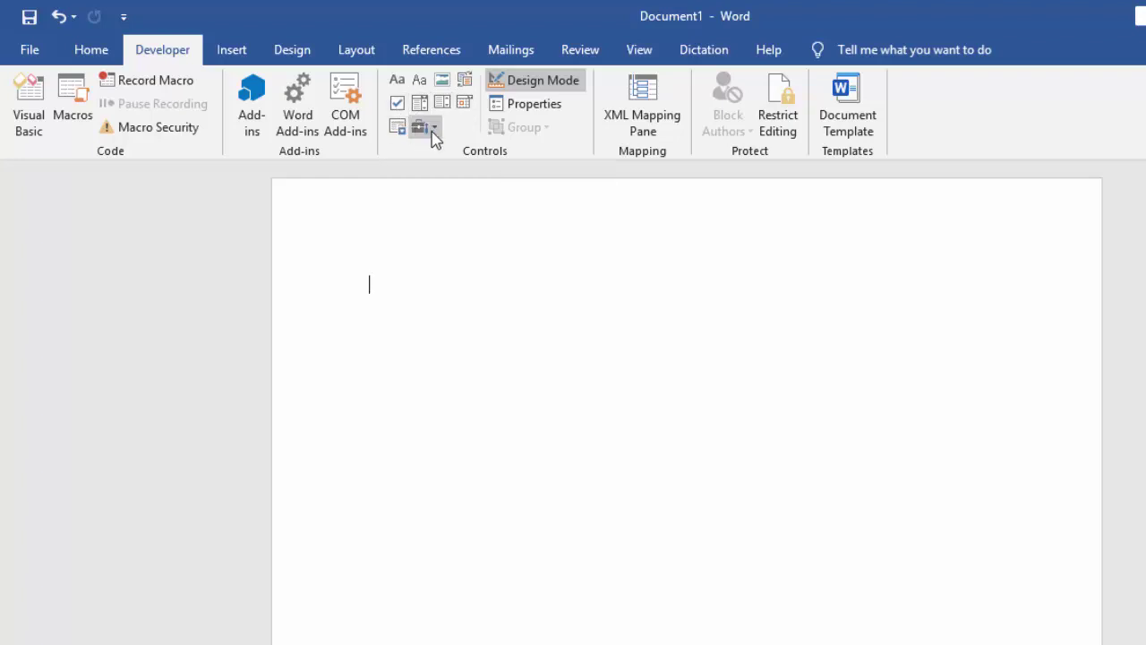
pyautogui.click(436, 131)
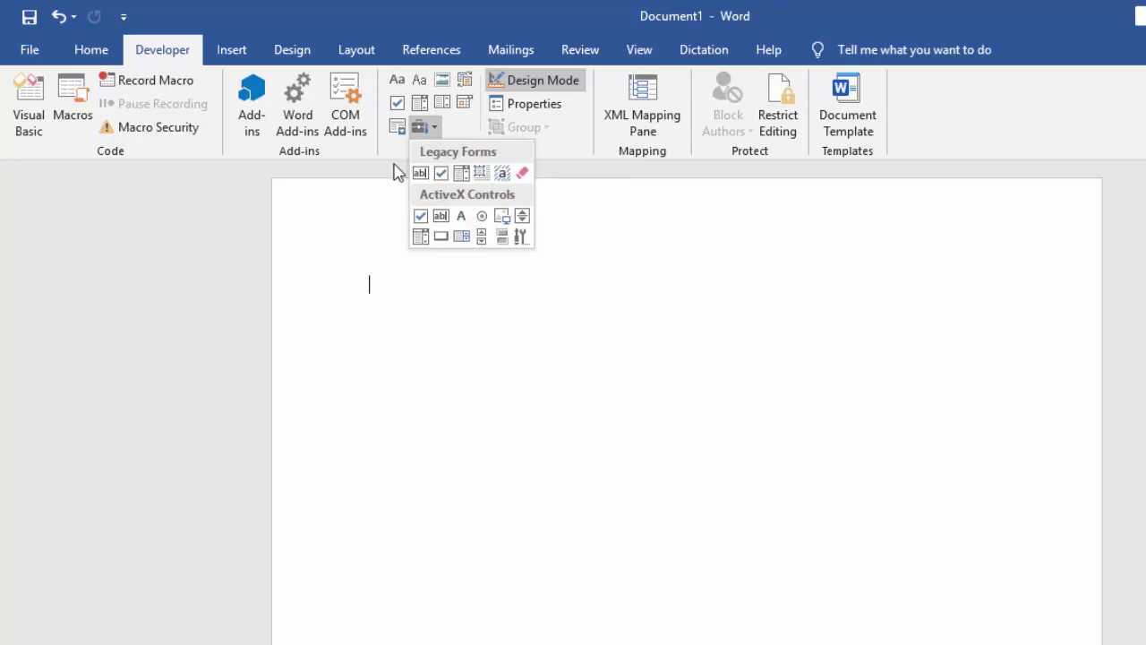
pyautogui.click(574, 350)
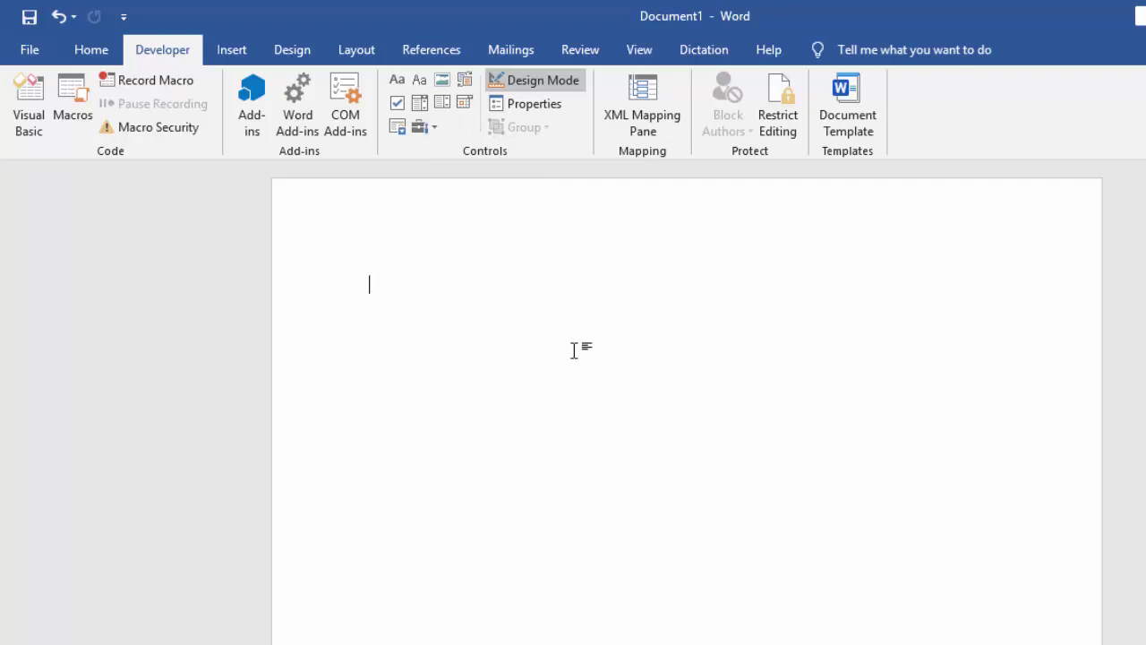
# Insert a rich text content control on the first line of the page and put the label "First name" before it
pyautogui.click(395, 85)
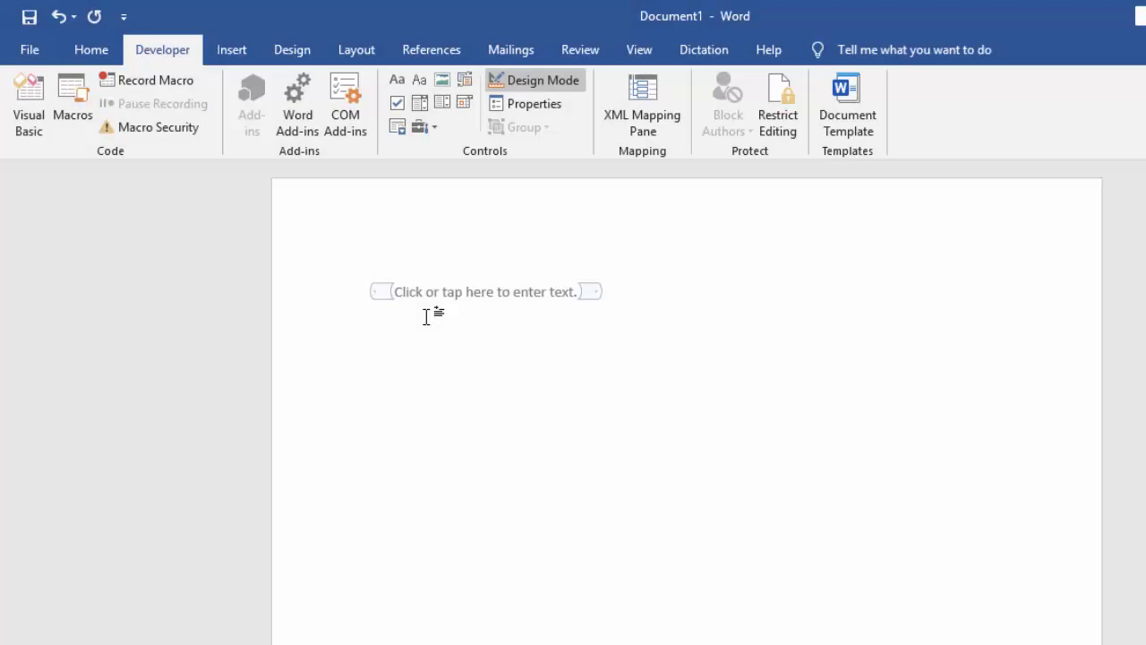
pyautogui.write('Fi')
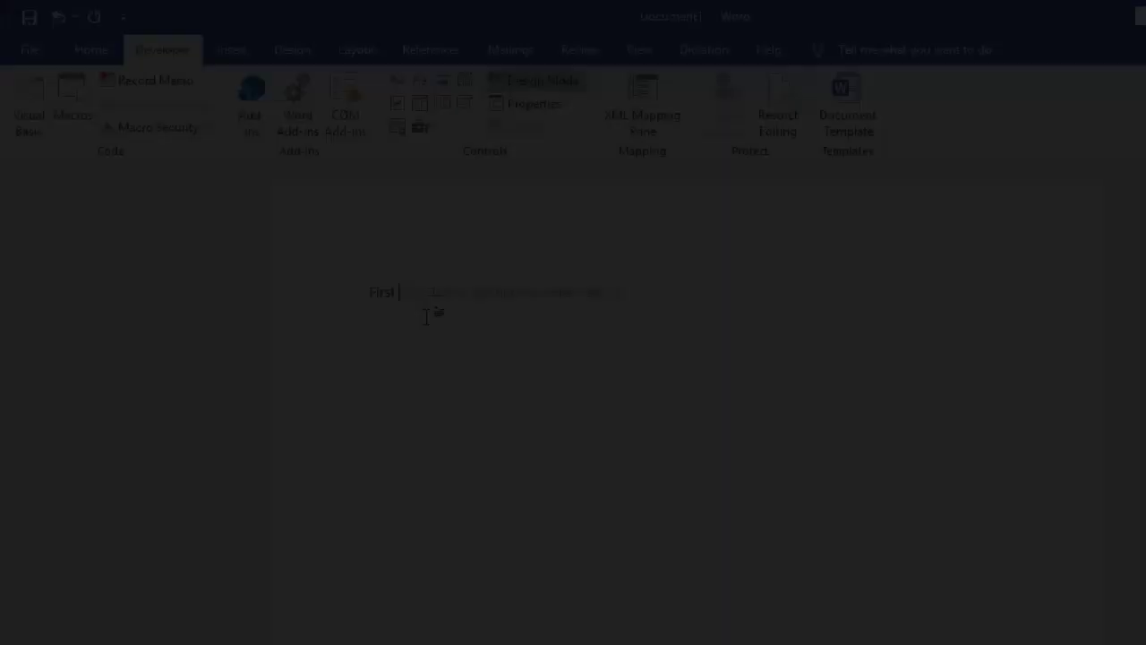
pyautogui.write('rst nam')
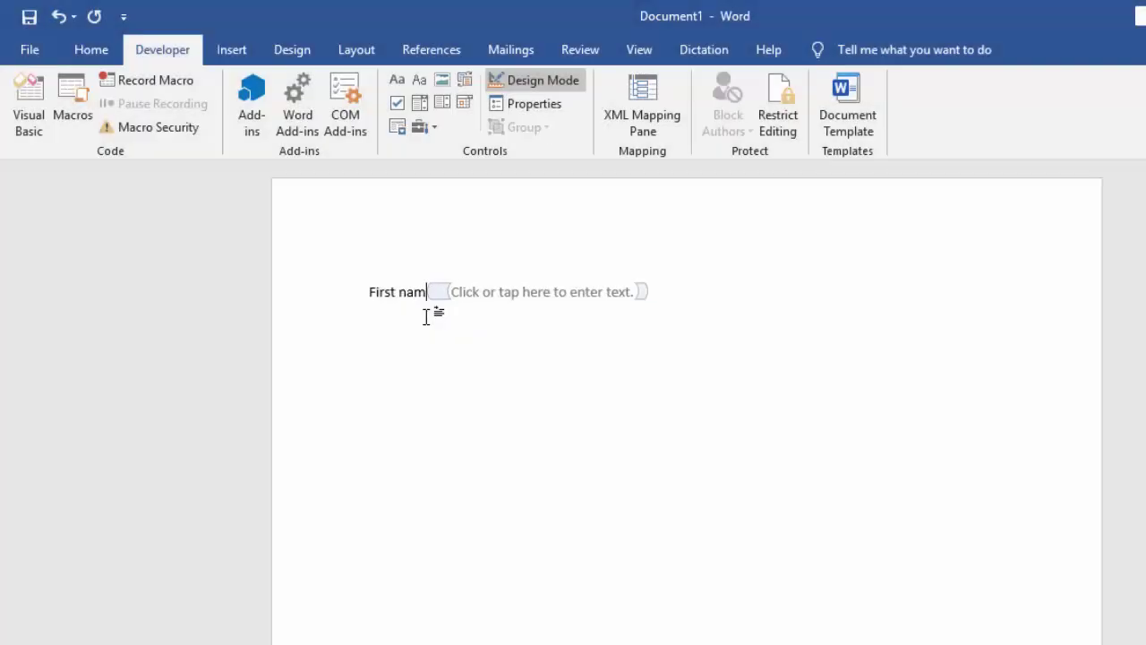
pyautogui.write('e')
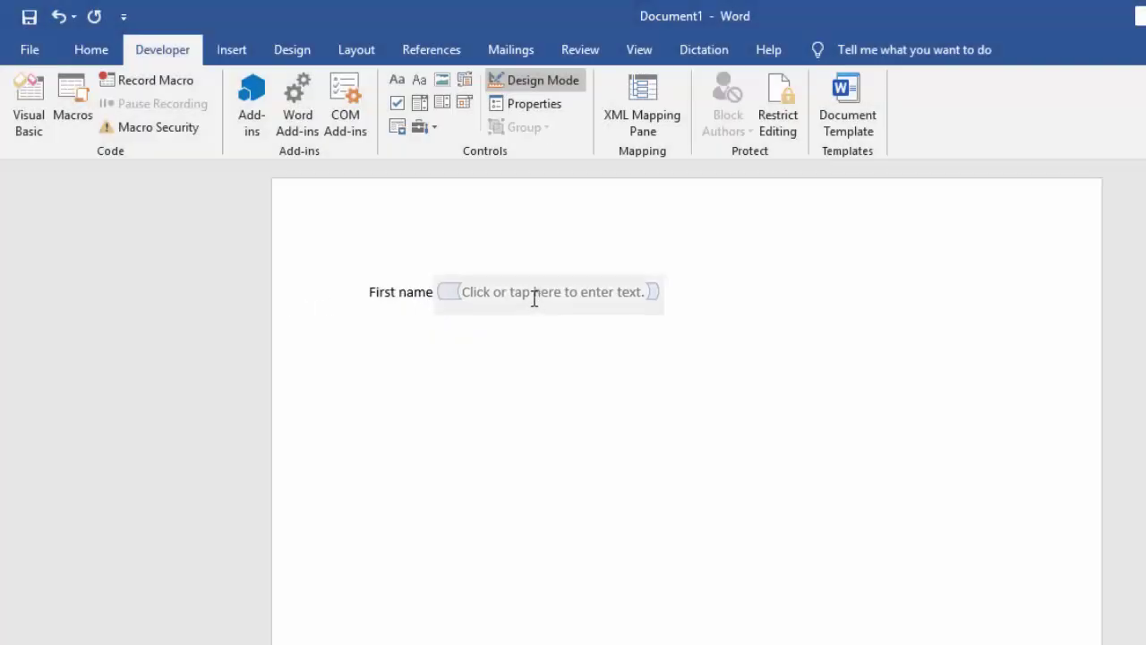
pyautogui.click(592, 298)
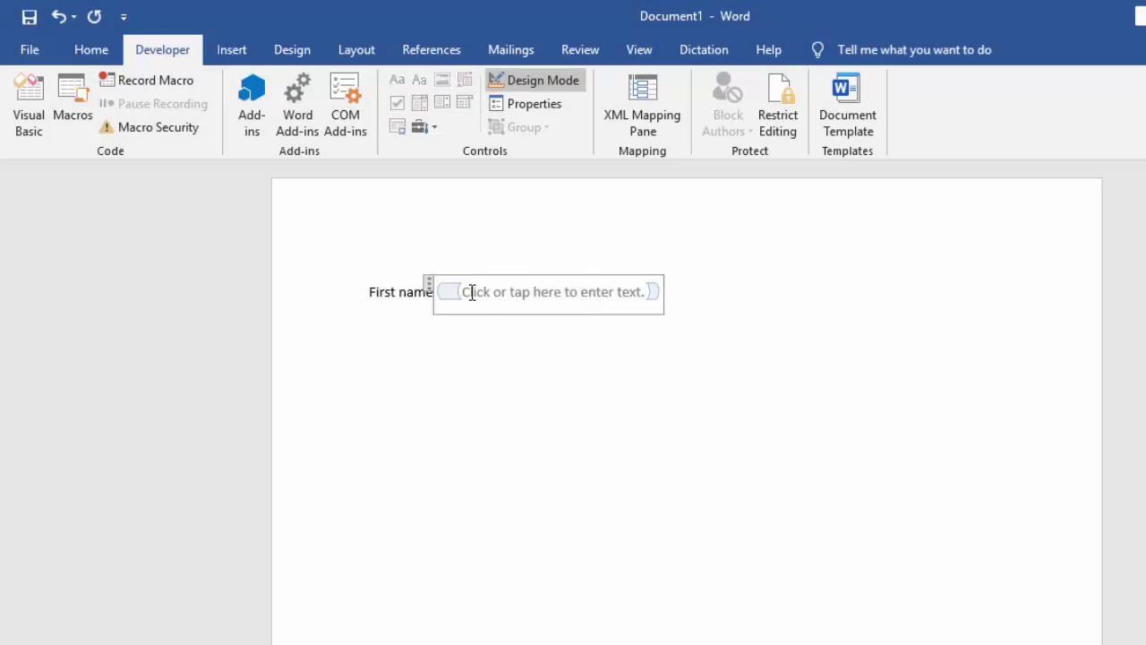
pyautogui.click(685, 292)
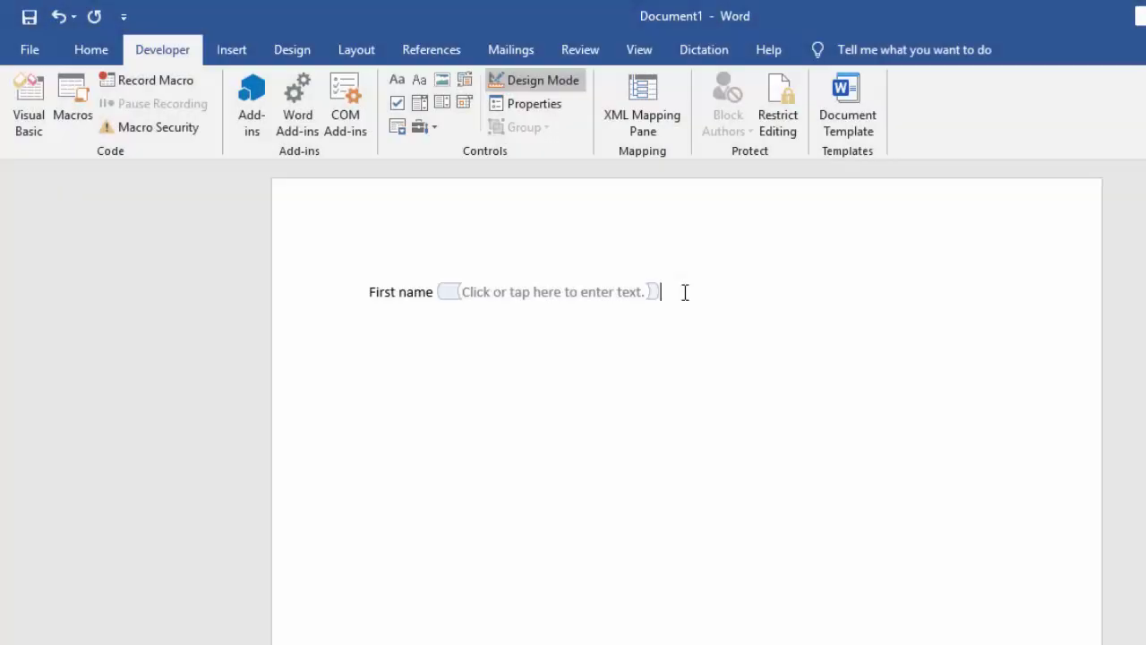
# Add a plain text content control labelled "Second name" on the line below the first name field, followed by a new empty line
pyautogui.press('Return')
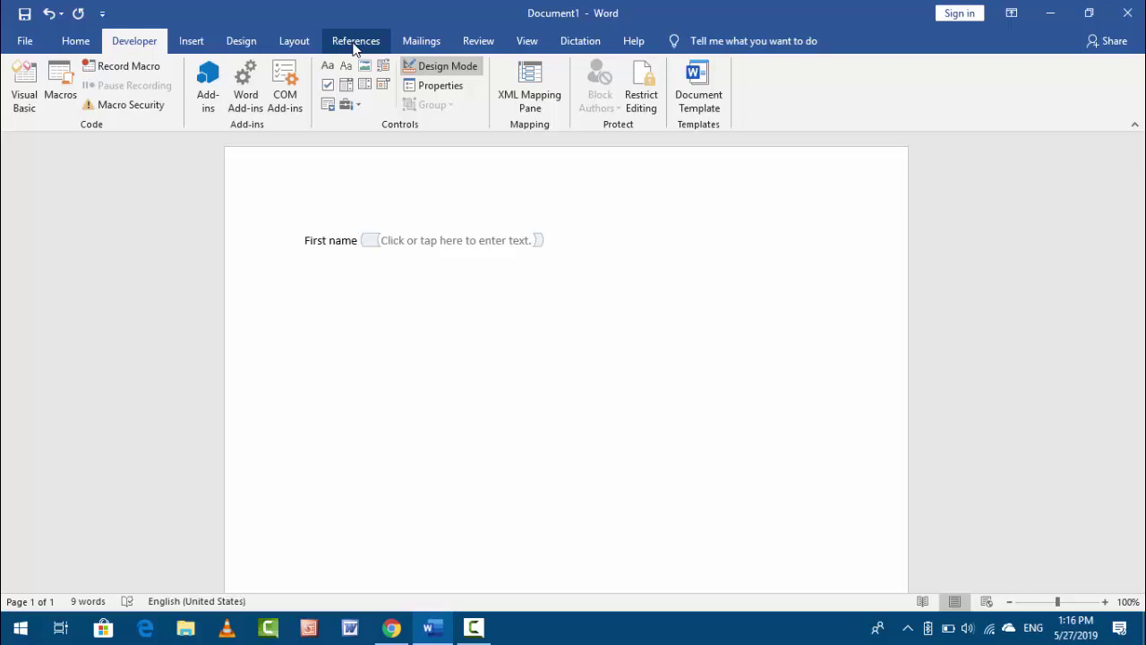
pyautogui.click(346, 66)
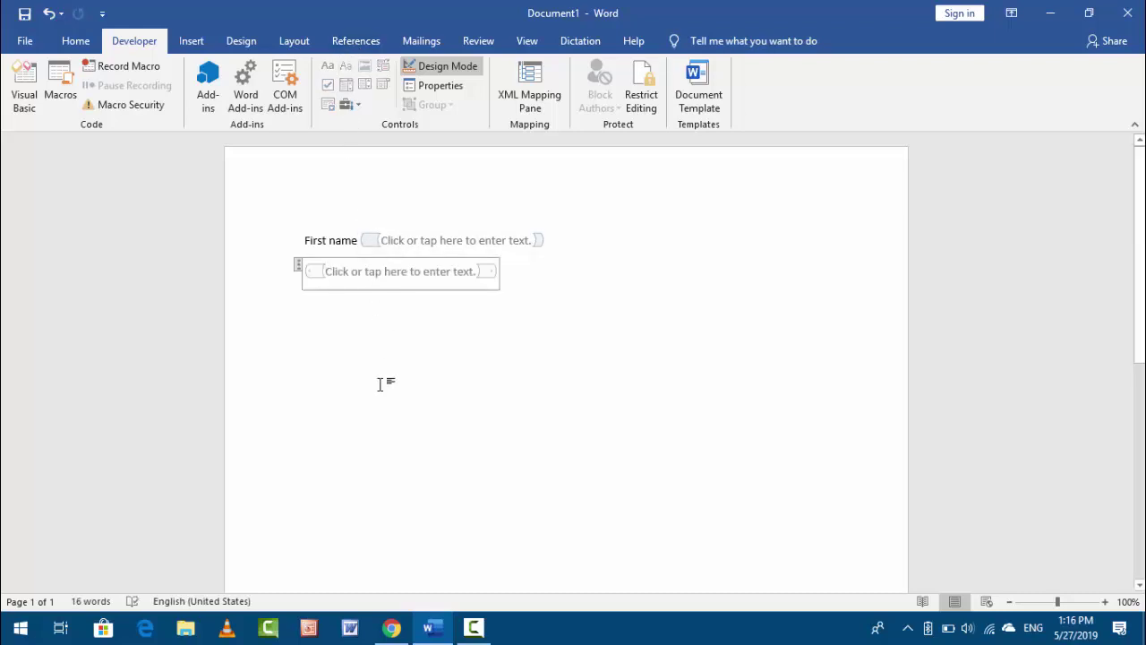
pyautogui.press('Up')
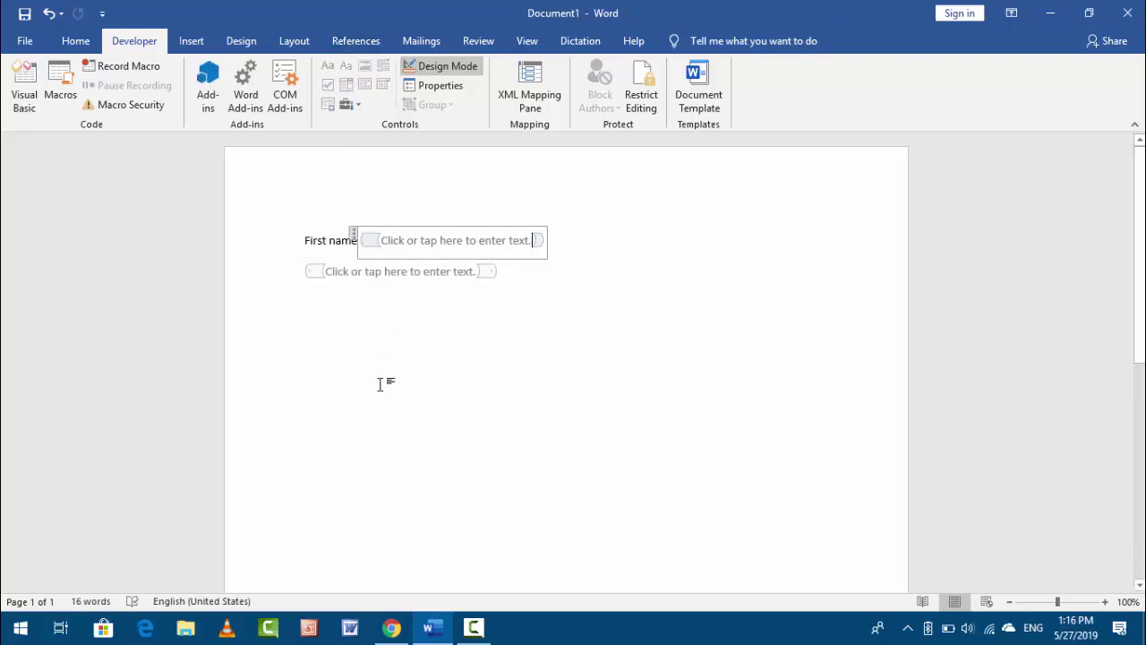
pyautogui.press('Down')
pyautogui.click(298, 268)
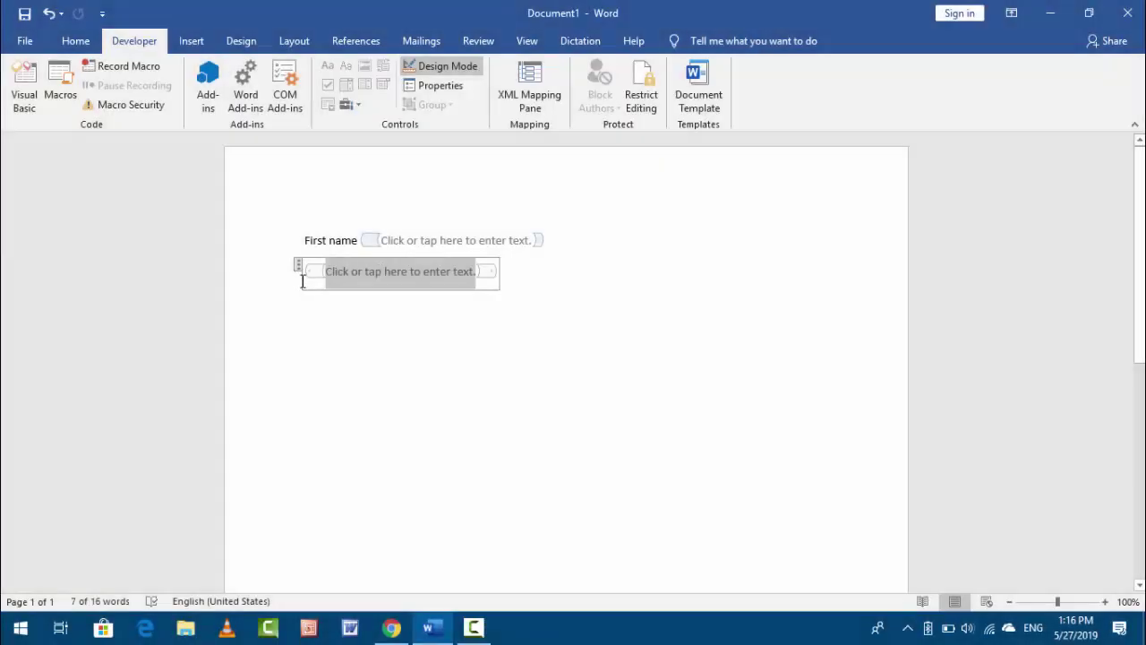
pyautogui.click(574, 224)
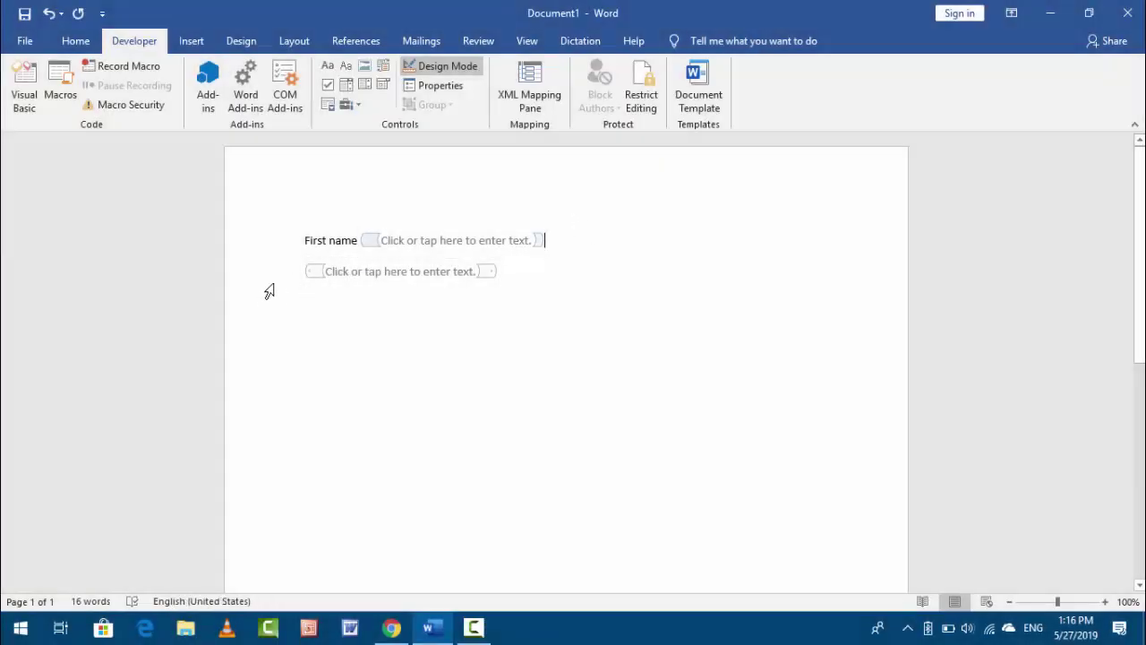
pyautogui.click(305, 271)
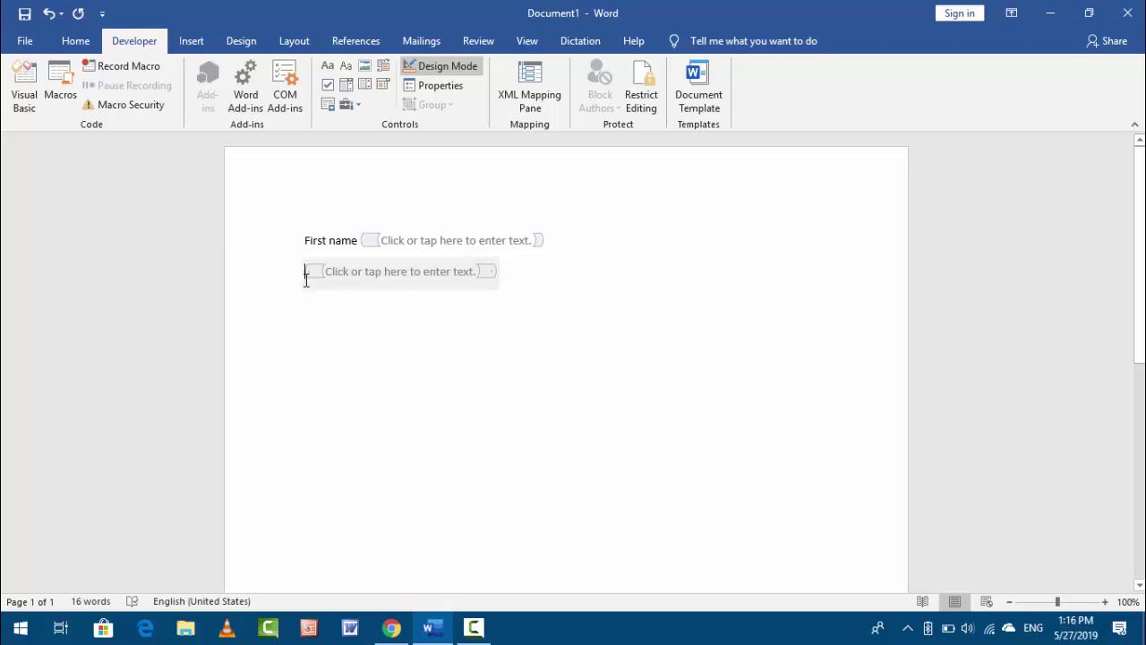
pyautogui.write('L')
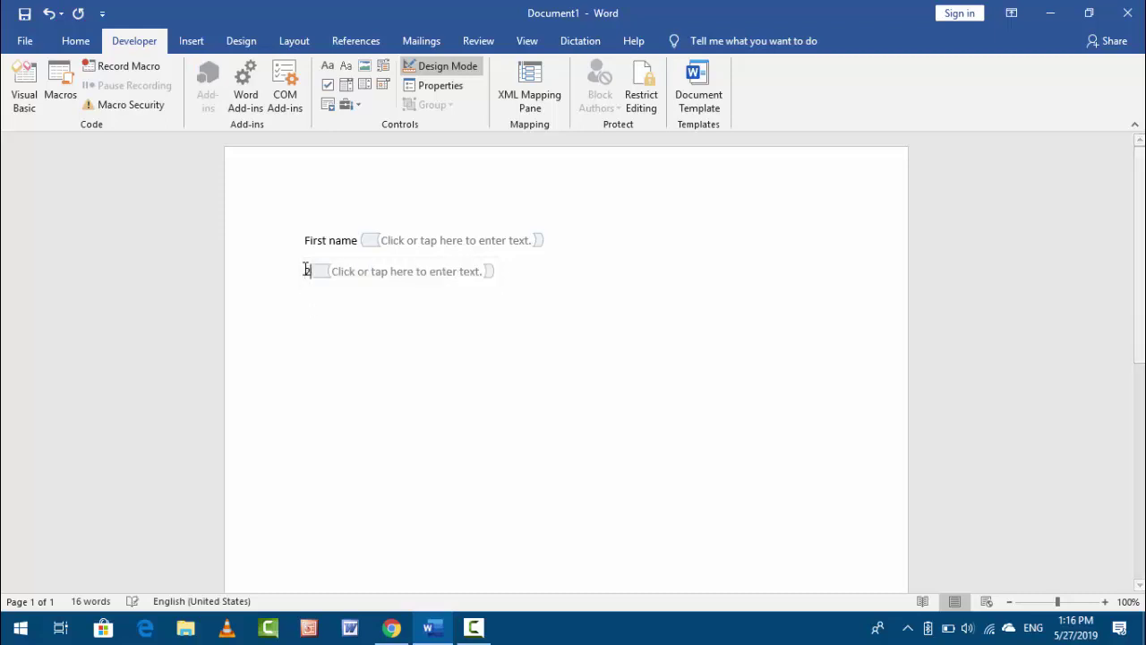
pyautogui.press('BackSpace')
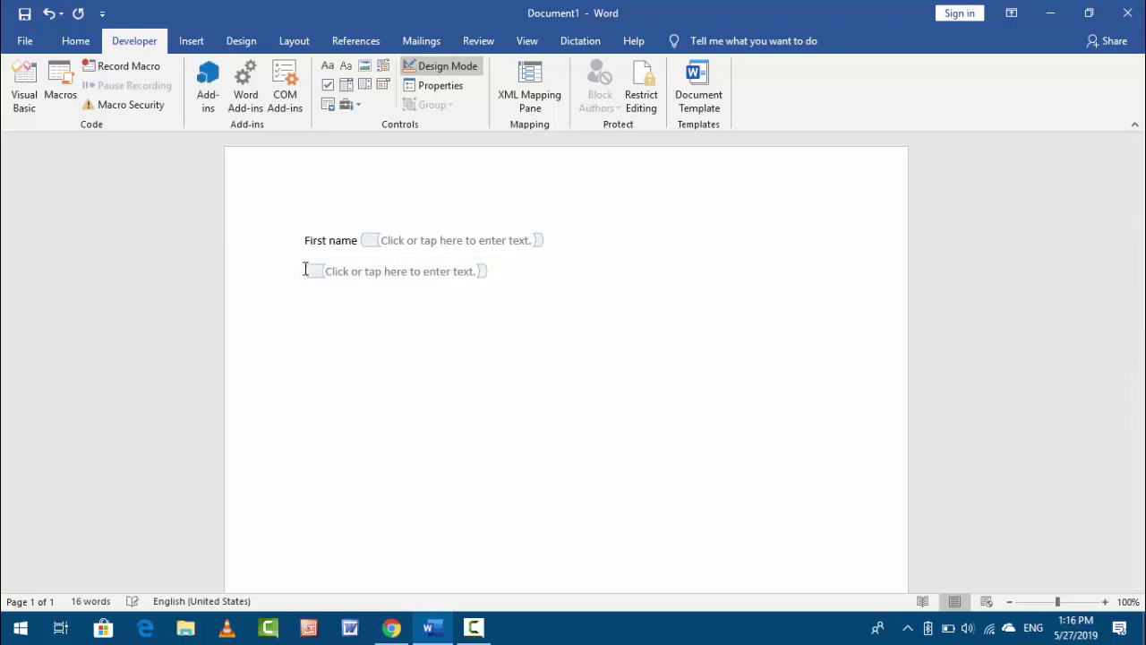
pyautogui.write('Second name')
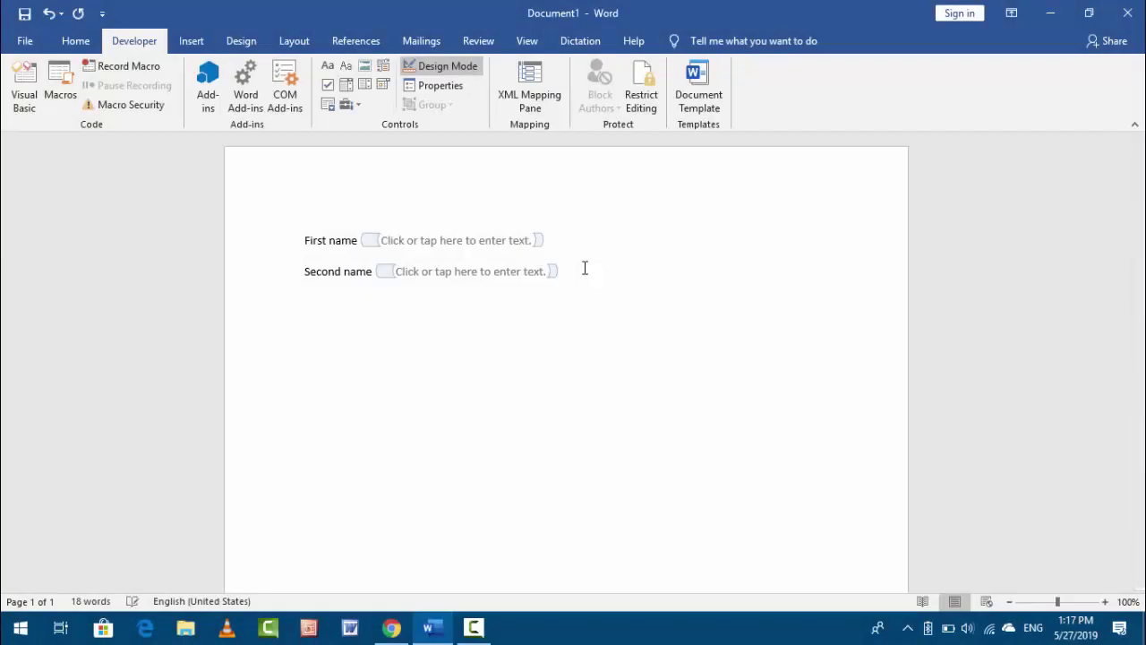
pyautogui.press('Return')
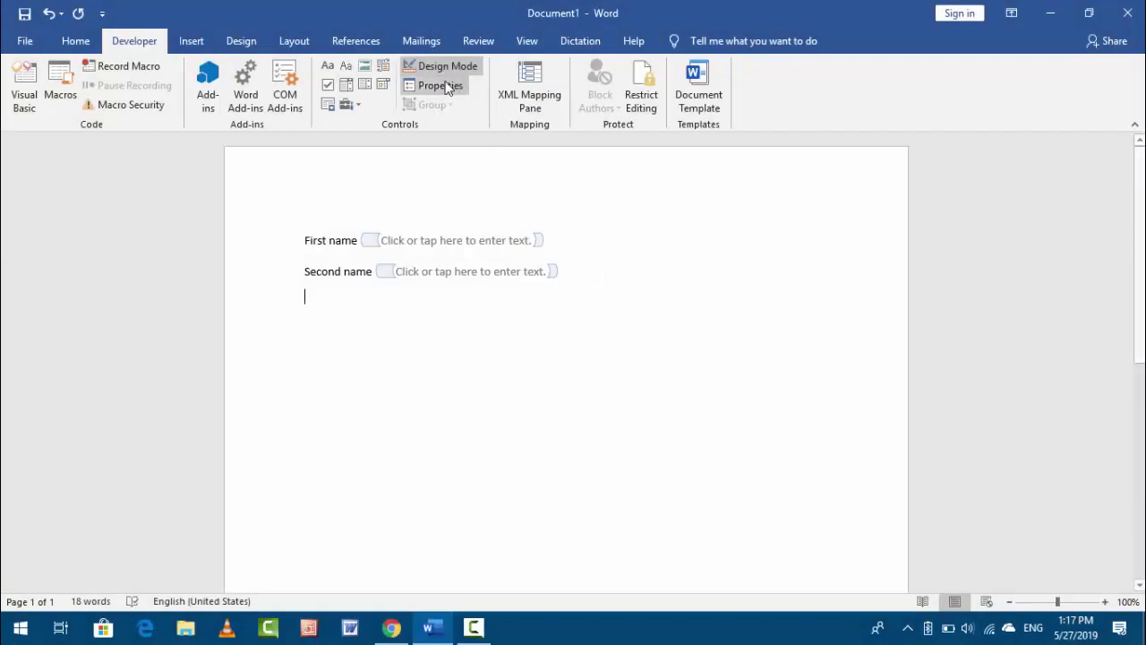
# Try a date picker content control on the empty line under the second name field, and look through the ActiveX controls
pyautogui.click(380, 86)
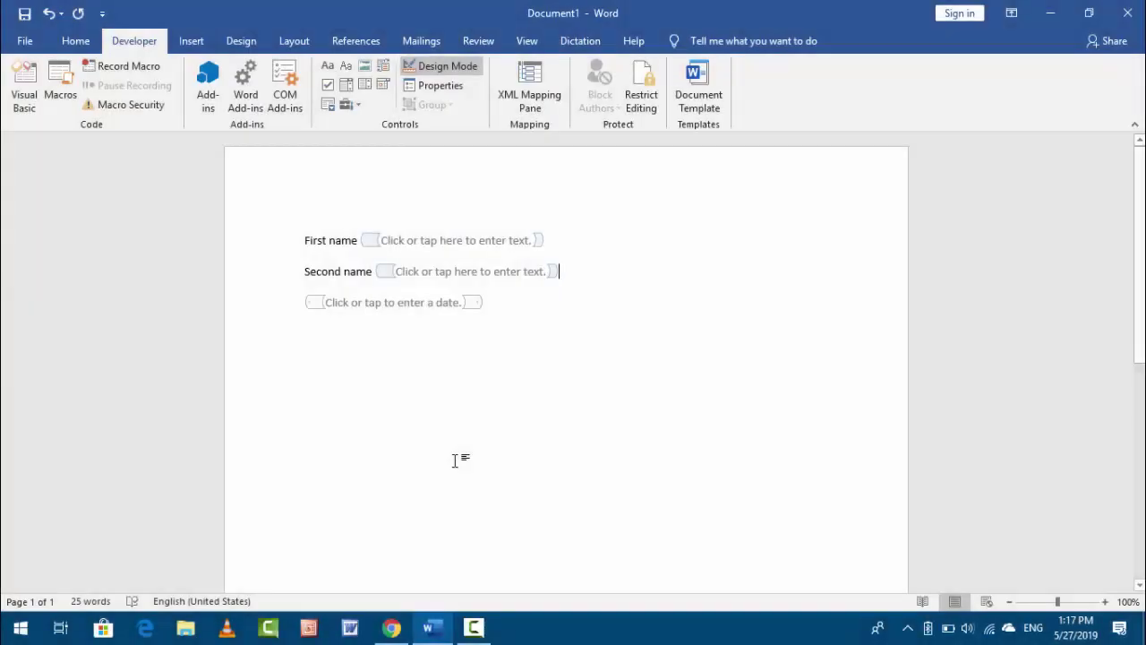
pyautogui.press('Right')
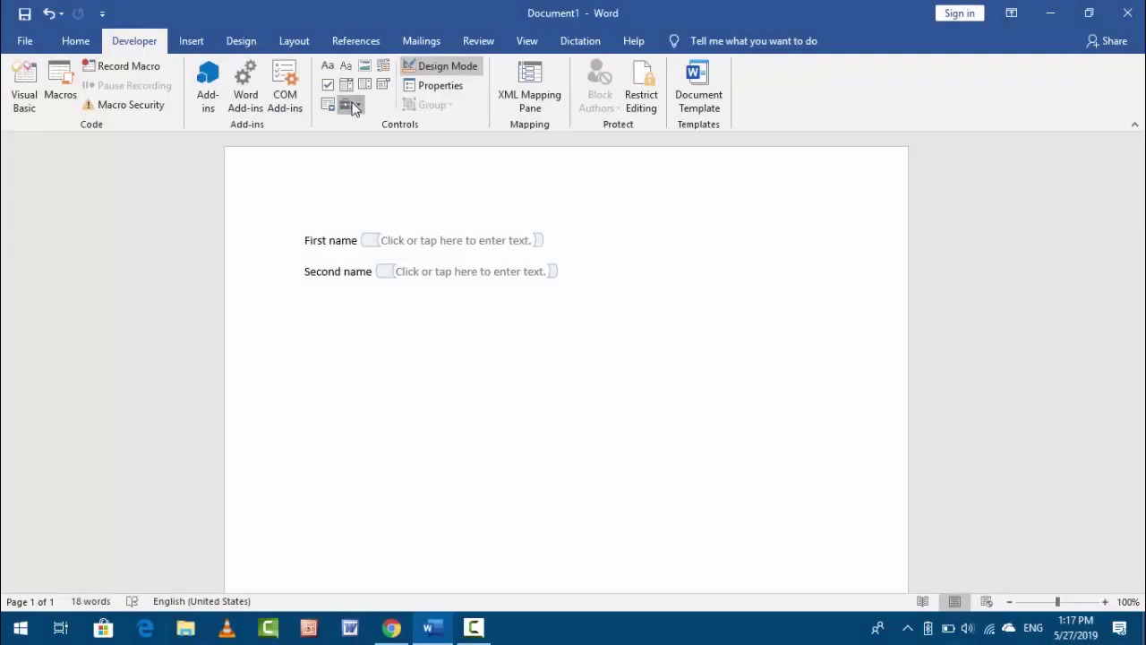
pyautogui.click(349, 104)
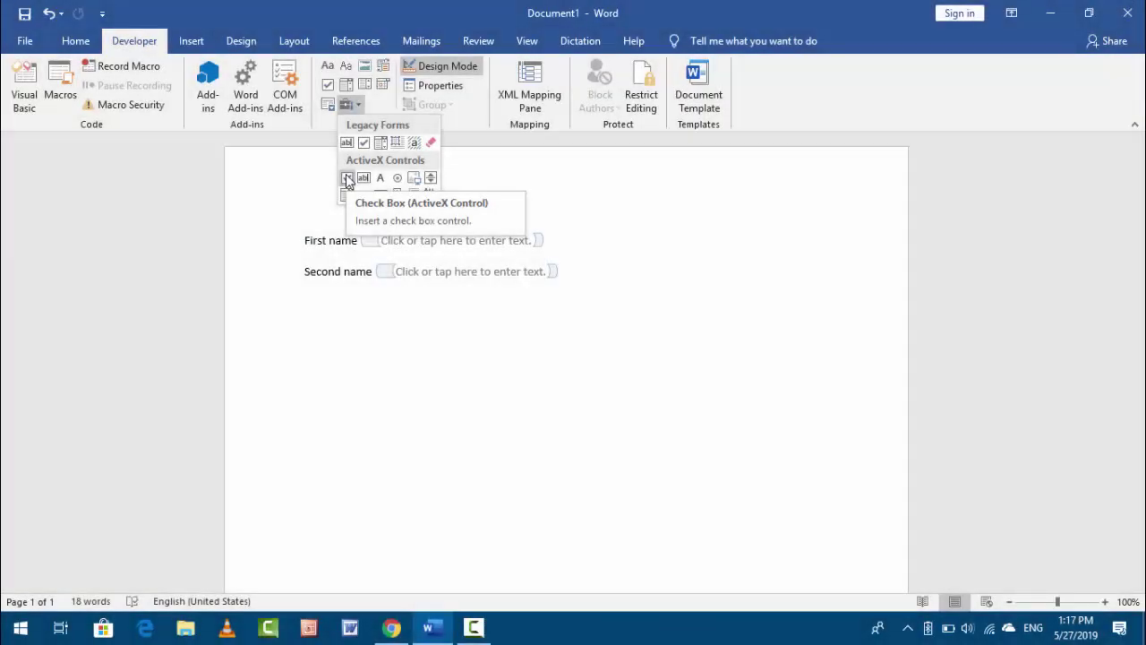
pyautogui.click(347, 178)
pyautogui.click(665, 260)
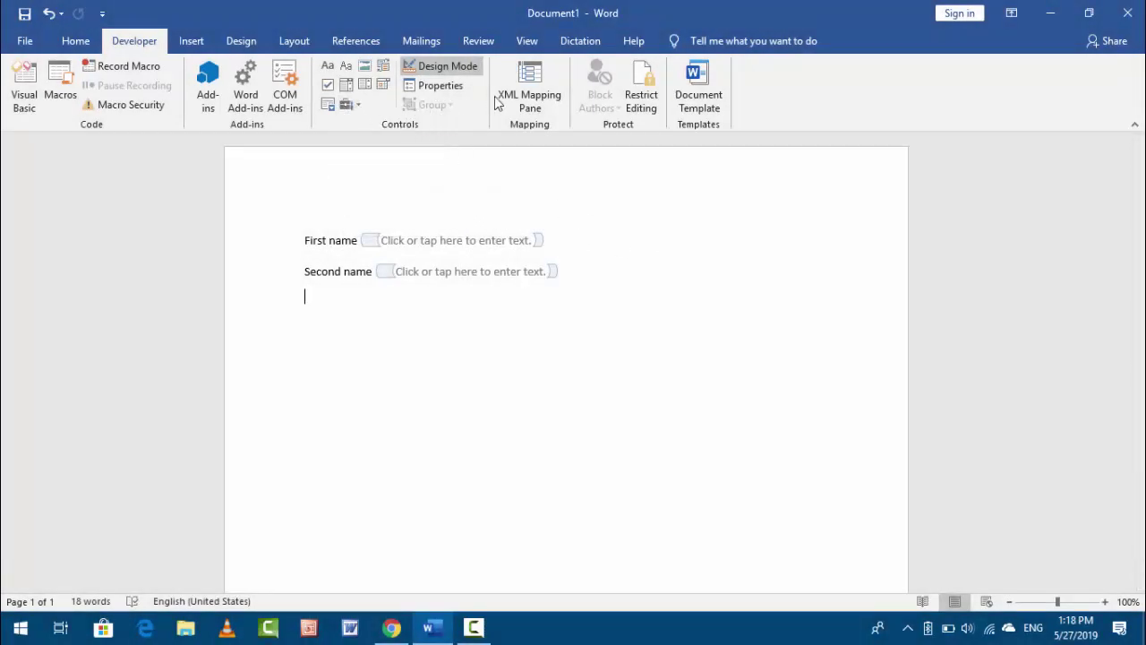
# View the document's Restrict Editing settings, then close them without starting protection
pyautogui.click(643, 115)
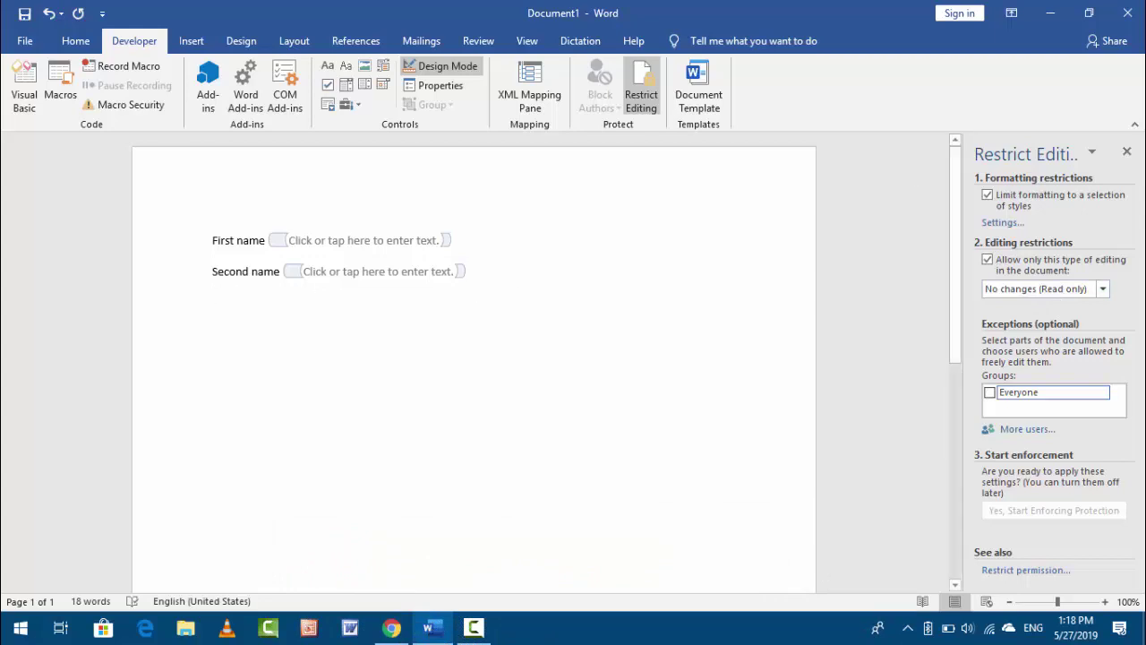
pyautogui.click(1127, 152)
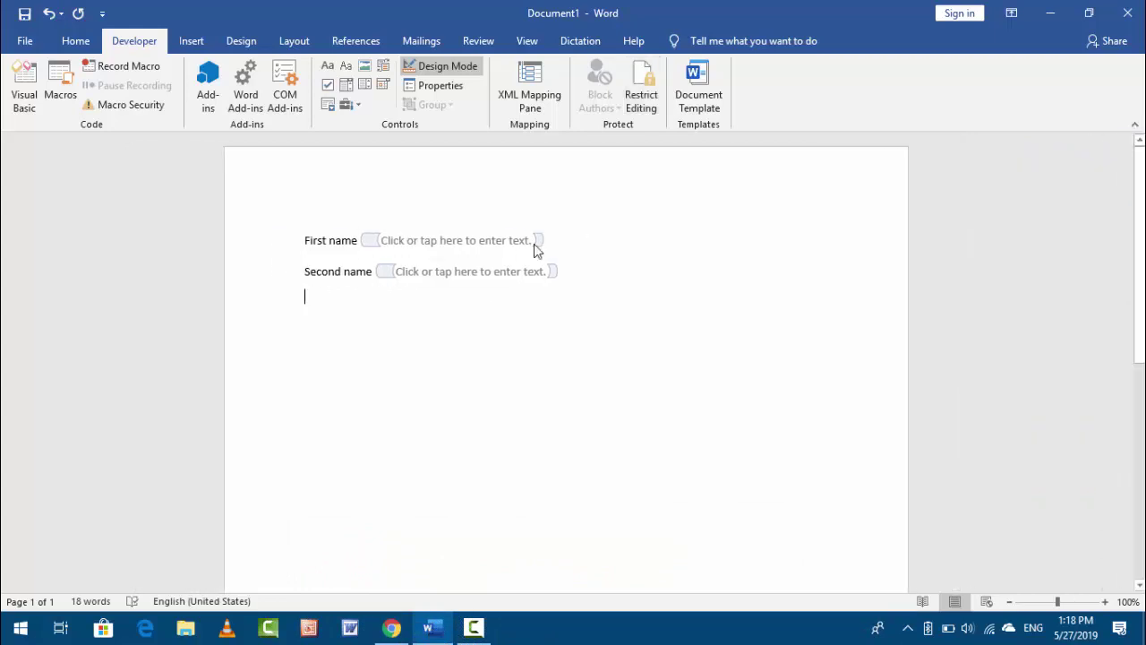